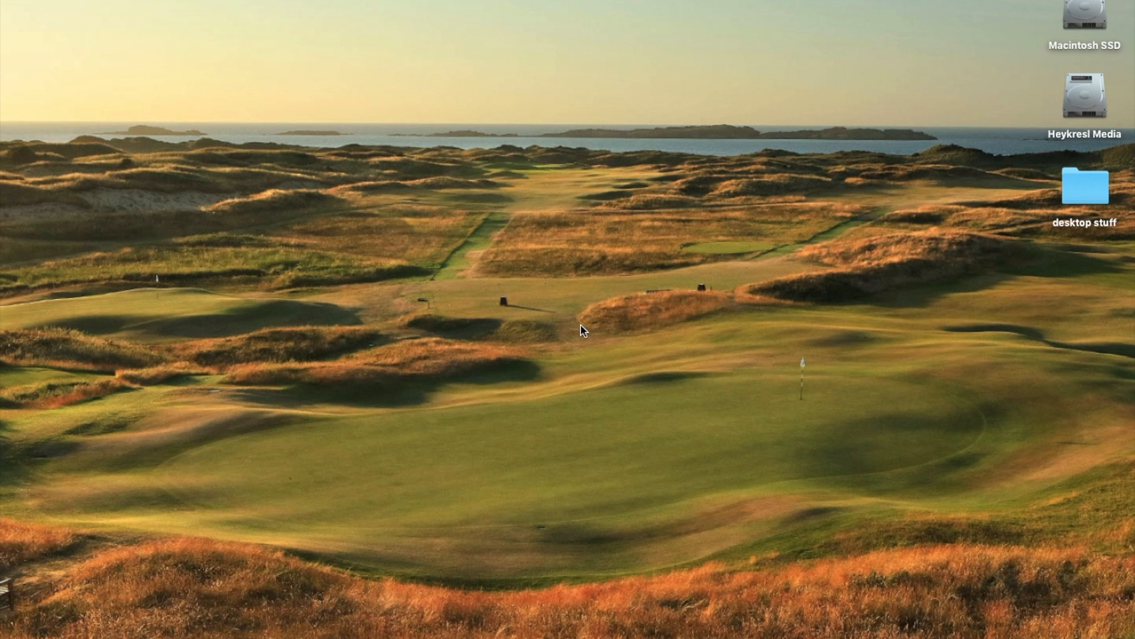
# Open GarageBand
pyautogui.moveTo(634, 636)
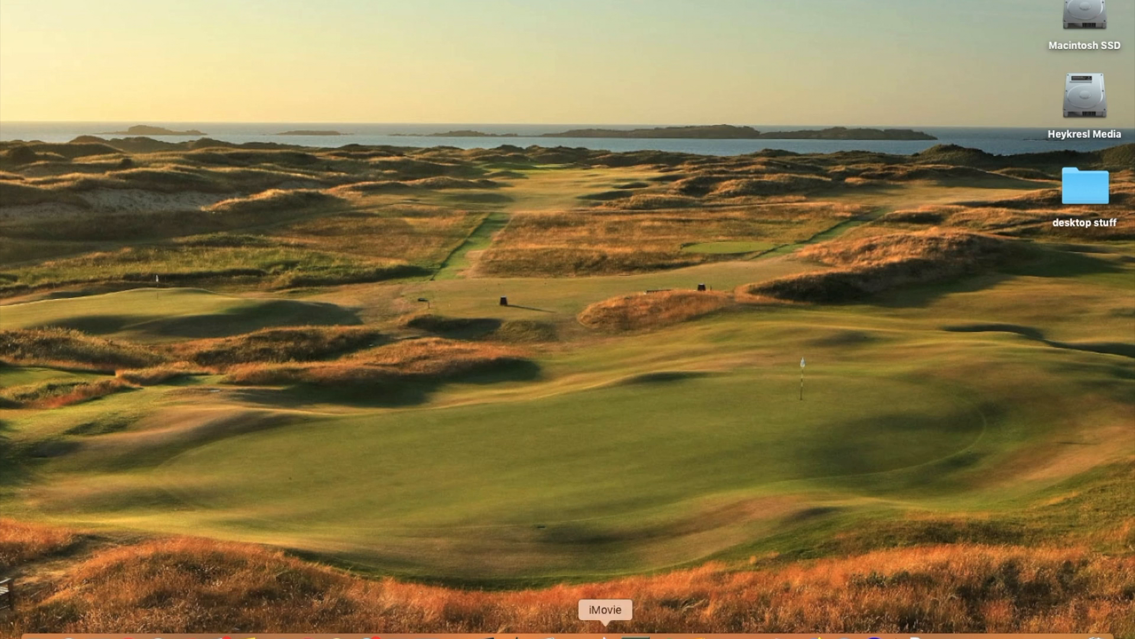
pyautogui.click(516, 637)
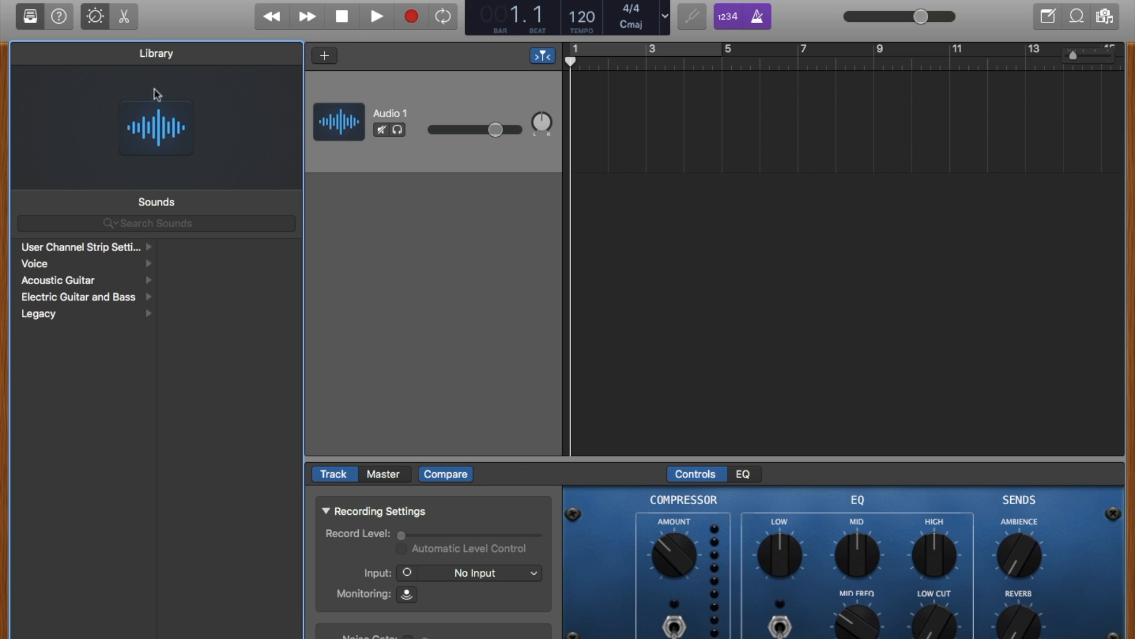
# Use Quick Help to read the descriptions of the Audio 1 track's icon and volume slider, and turn the help off again
pyautogui.click(56, 16)
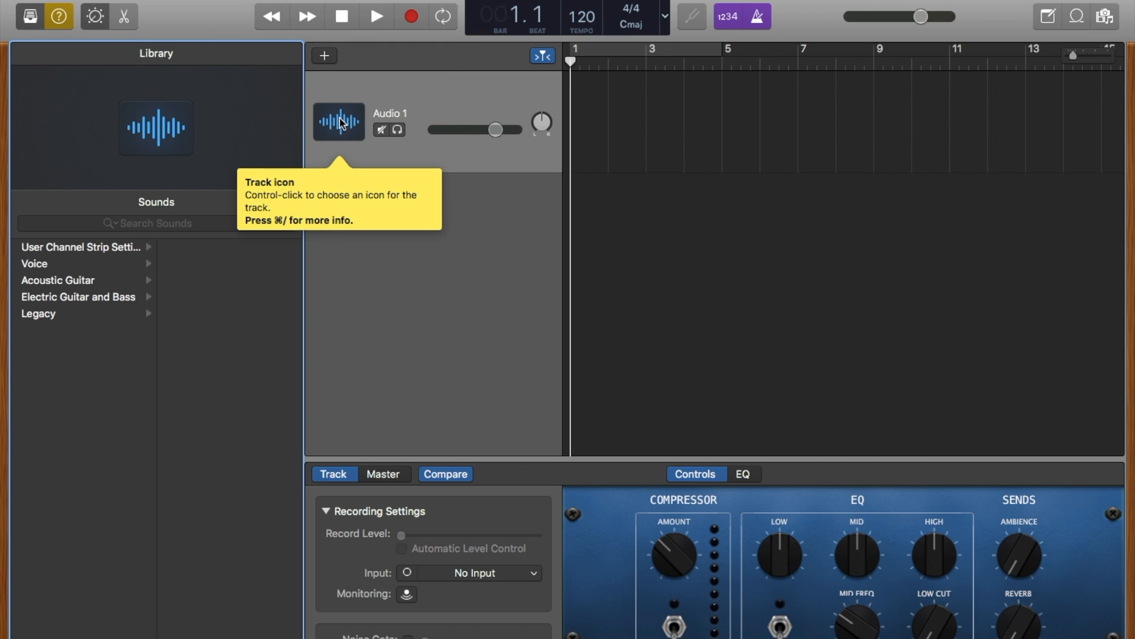
pyautogui.moveTo(400, 134)
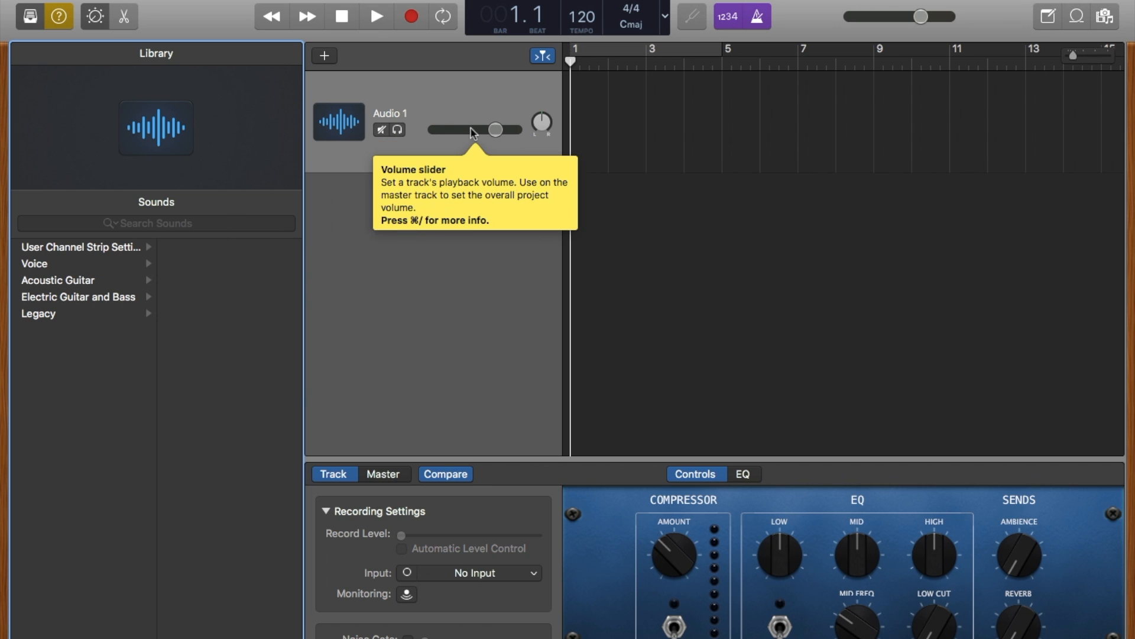
pyautogui.click(60, 19)
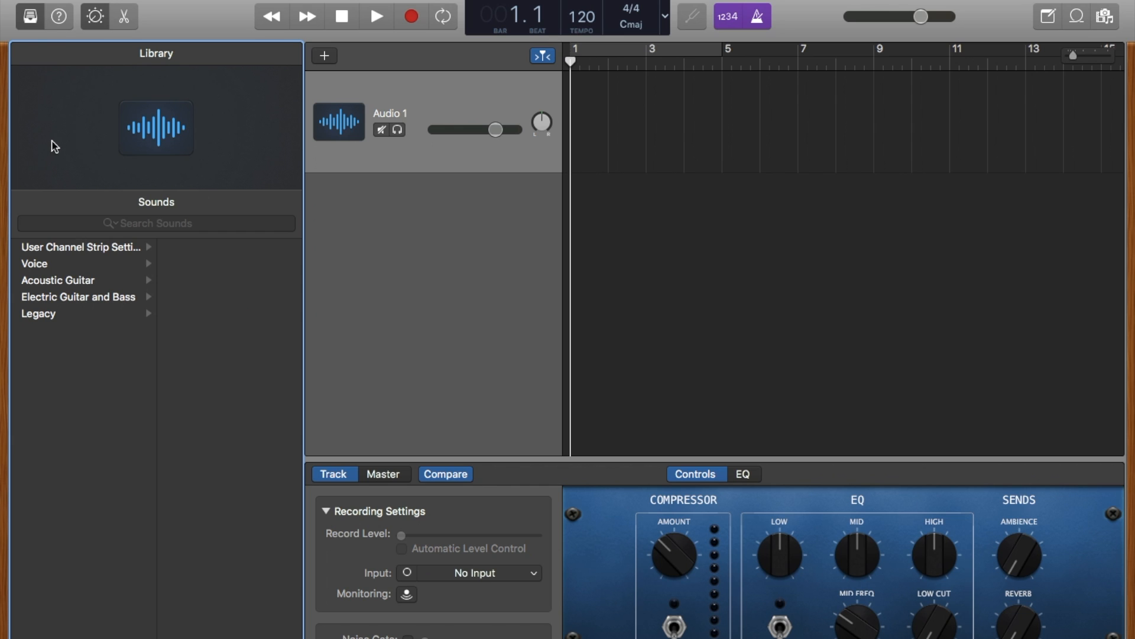
# Hide the Library and Smart Controls, and switch the project's position display to Time
pyautogui.click(30, 18)
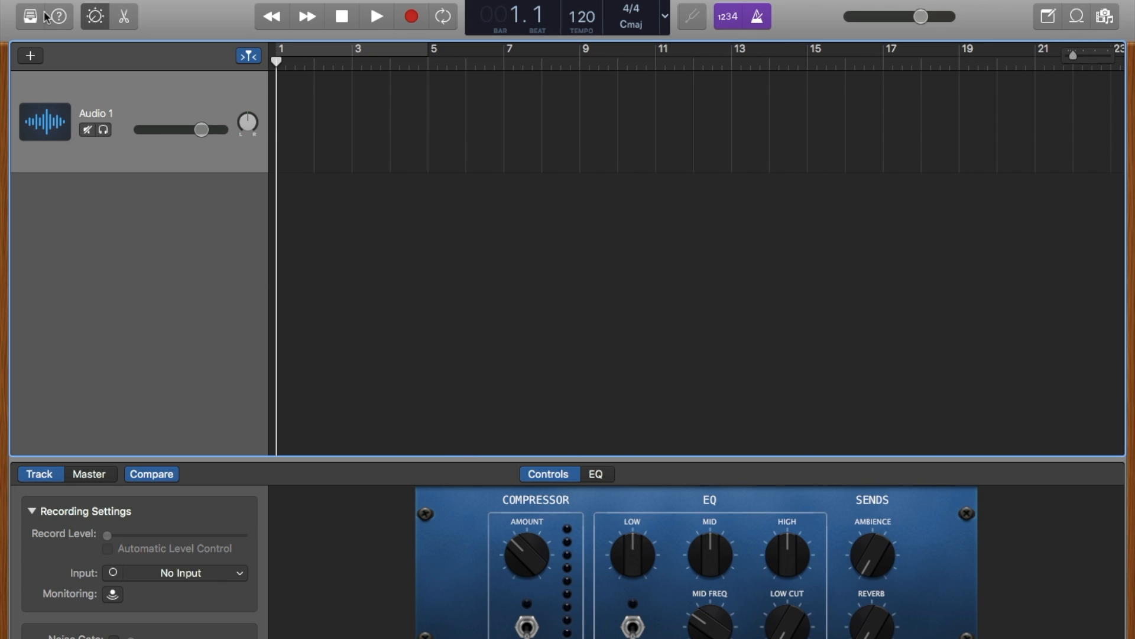
pyautogui.click(95, 16)
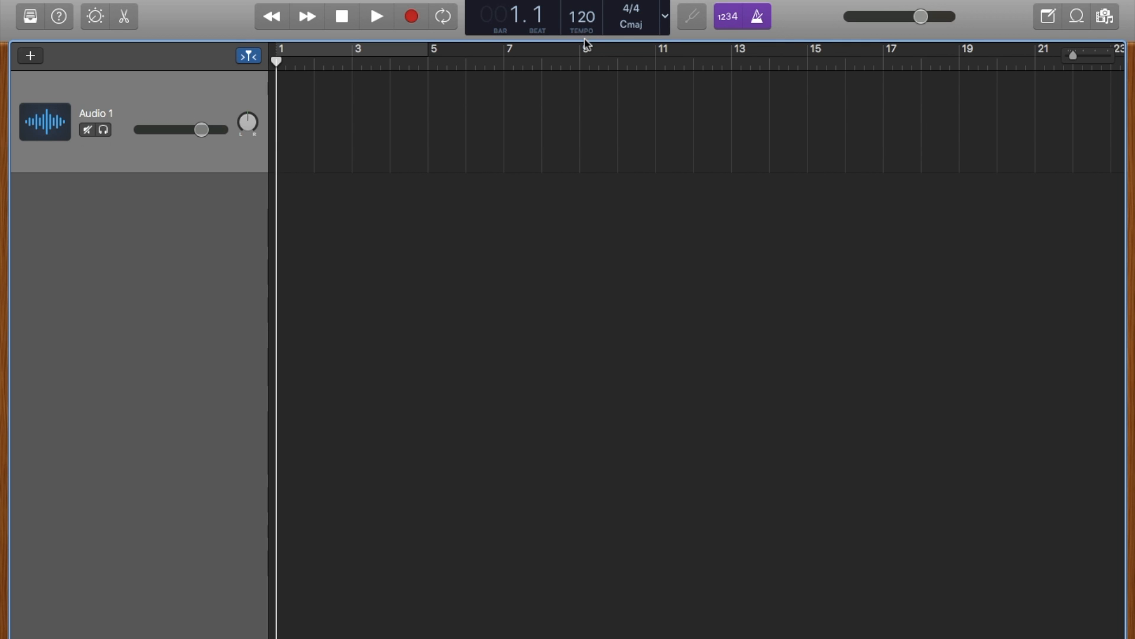
pyautogui.click(666, 22)
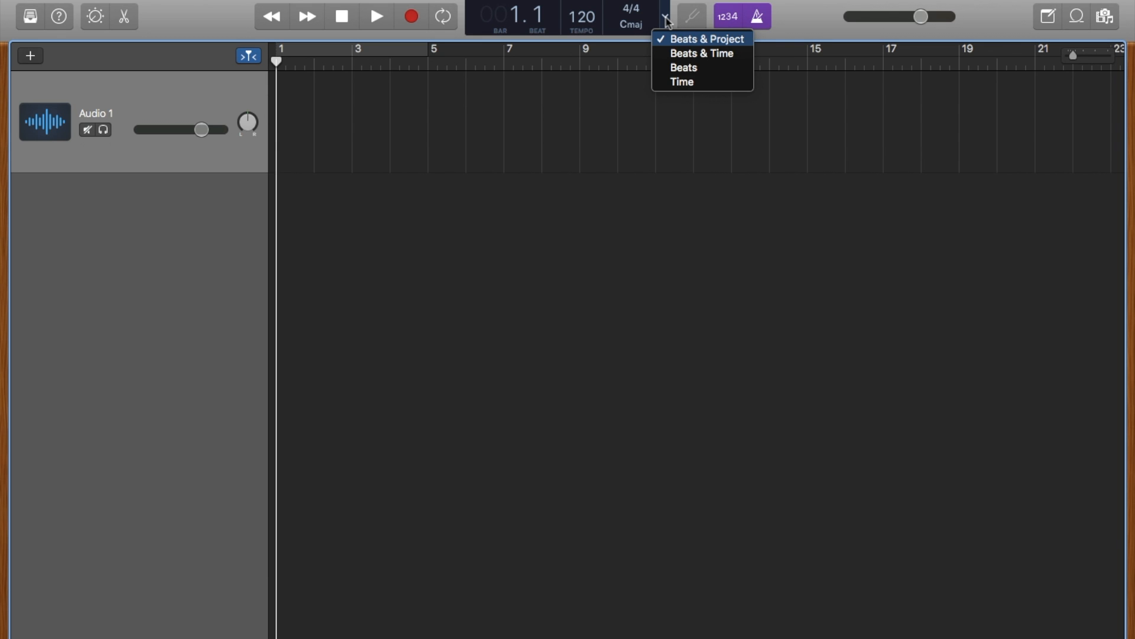
pyautogui.click(672, 82)
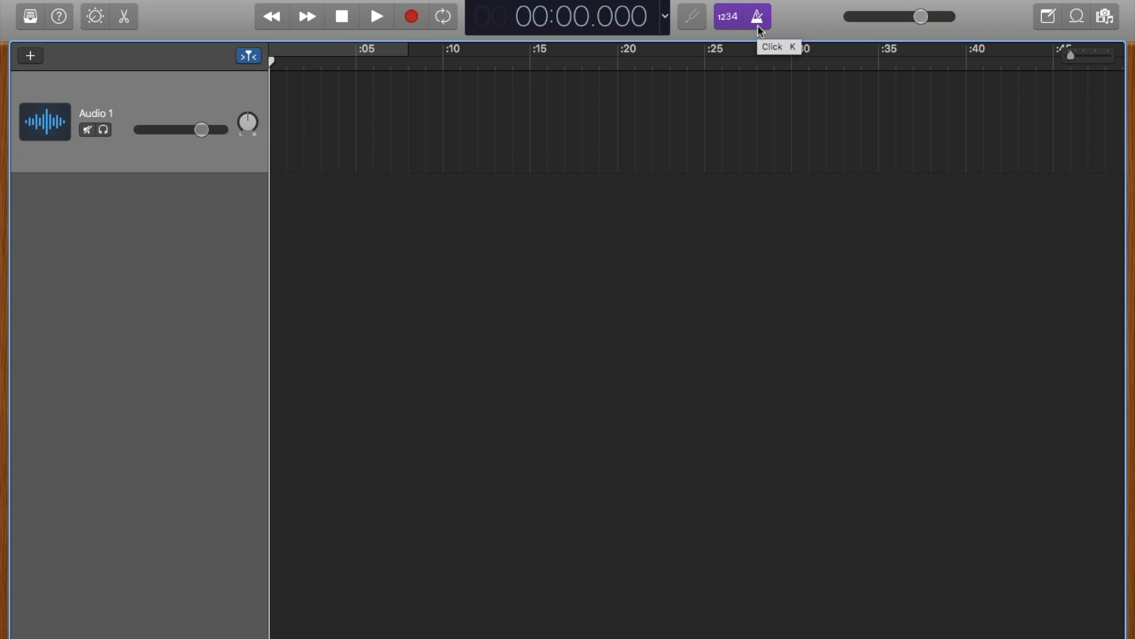
# Play the empty project briefly to hear the metronome, turn the click and its count-in off, and return the playhead to the start
pyautogui.click(377, 16)
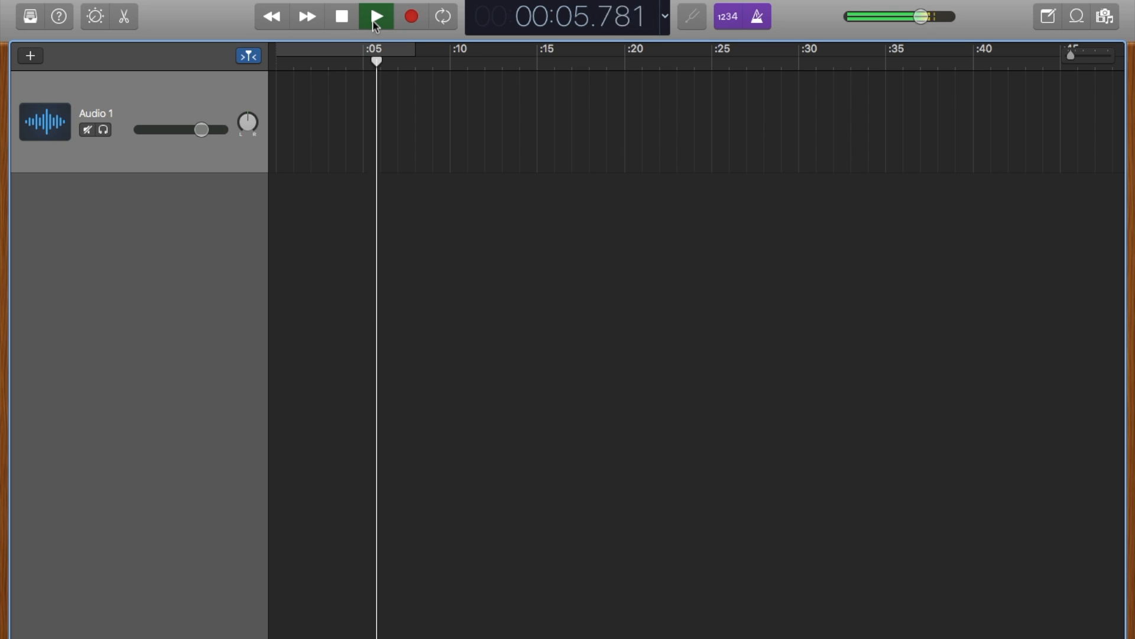
pyautogui.click(335, 20)
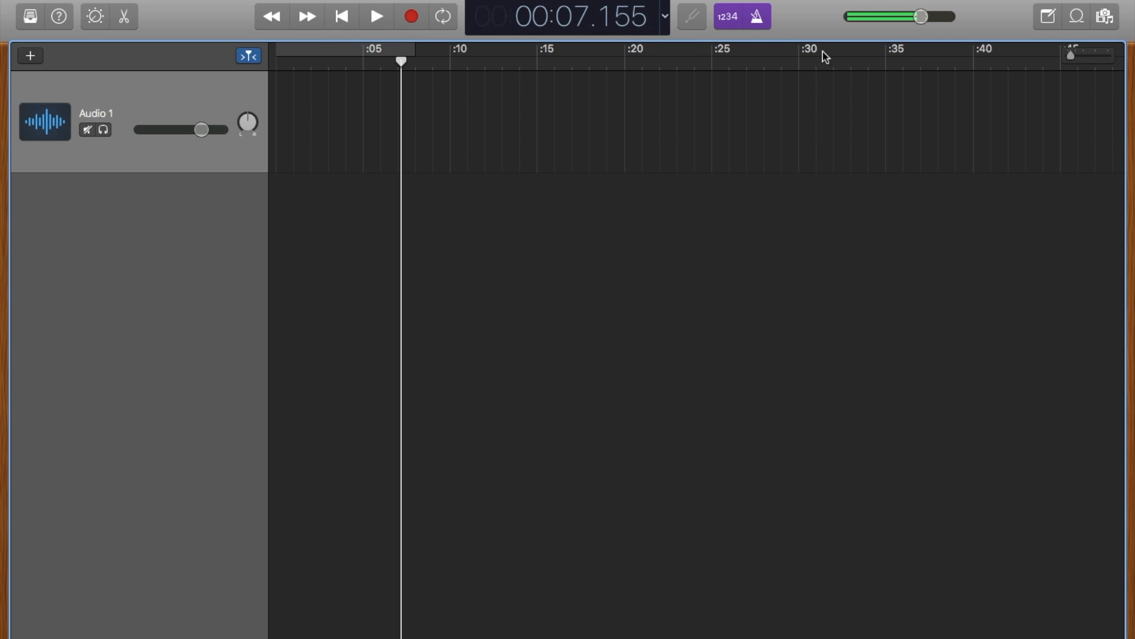
pyautogui.click(757, 18)
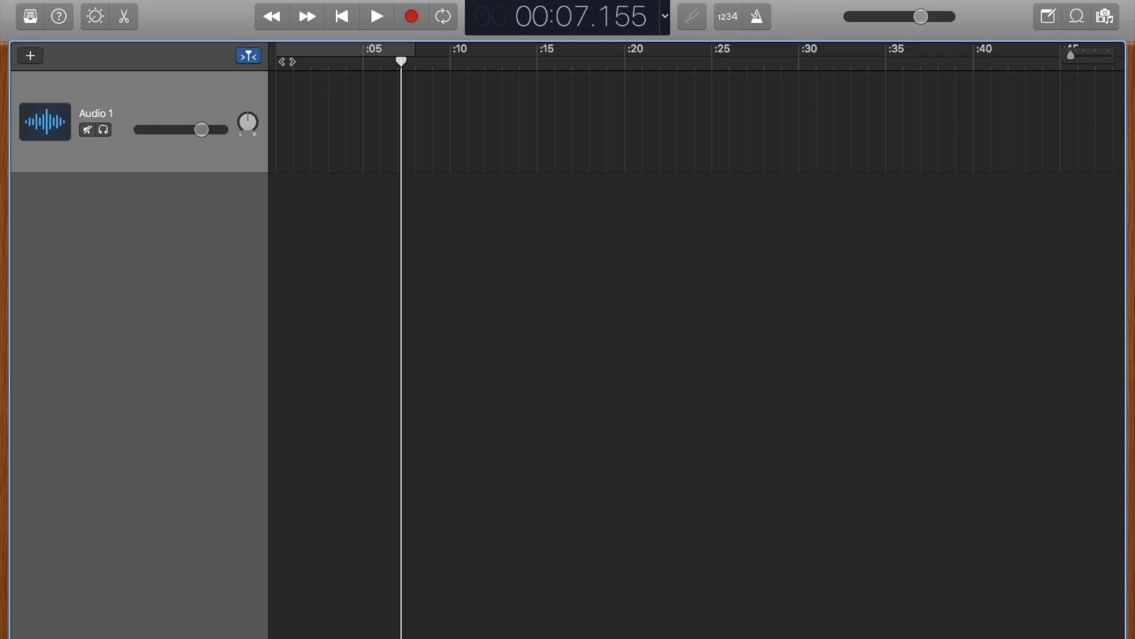
pyautogui.press('Return')
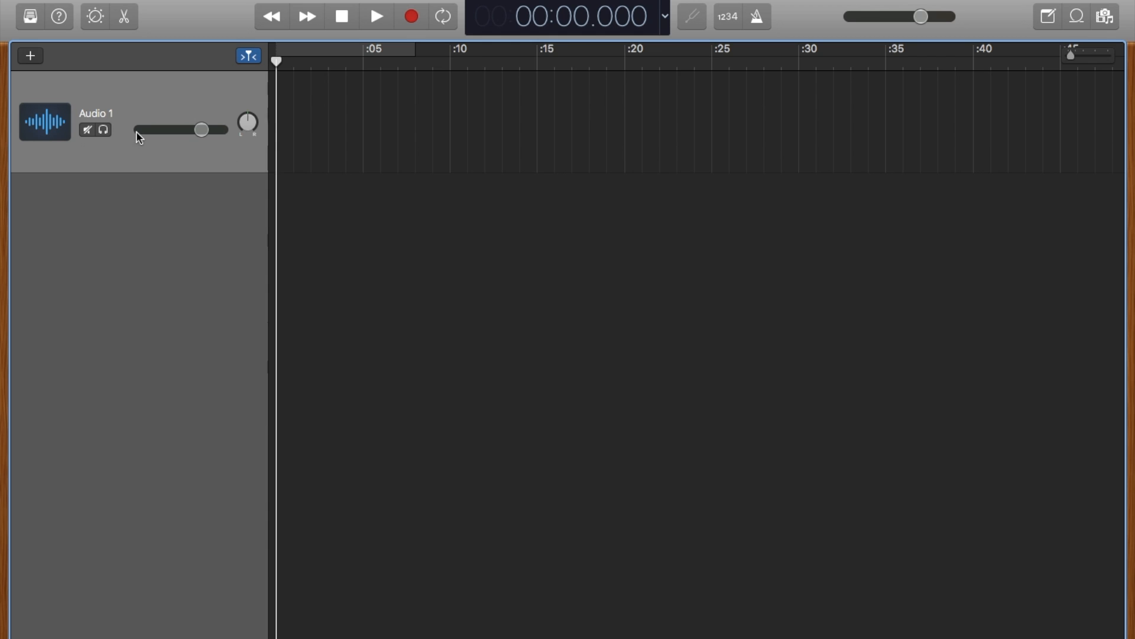
# Set the Audio 1 track's recording input to 1 (Yeti Stereo Microphone)
pyautogui.click(93, 20)
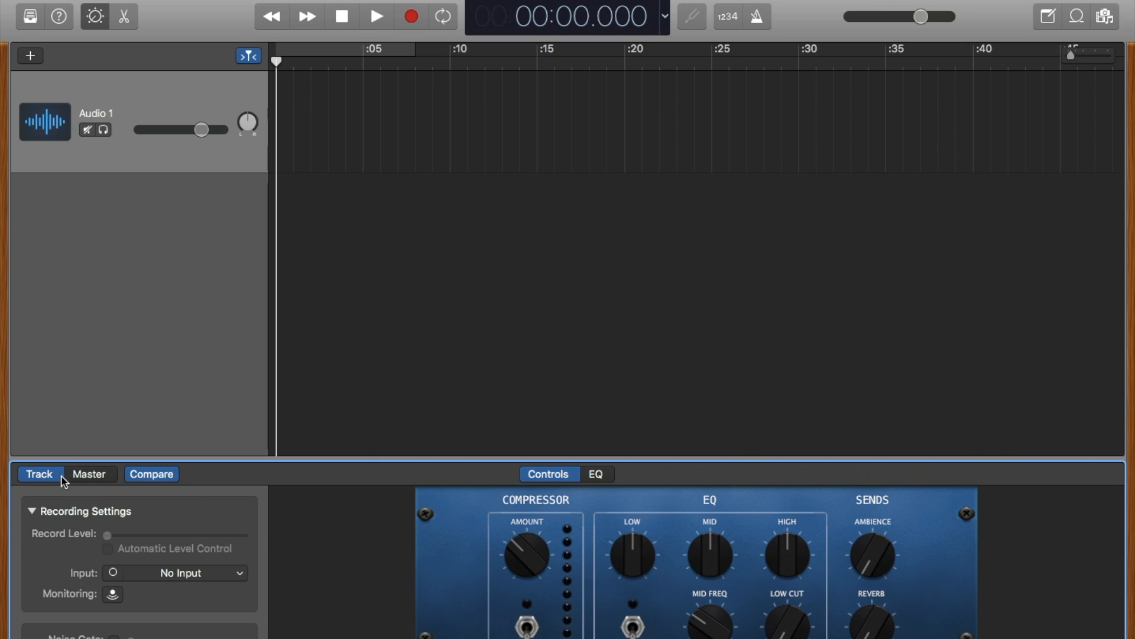
pyautogui.click(231, 578)
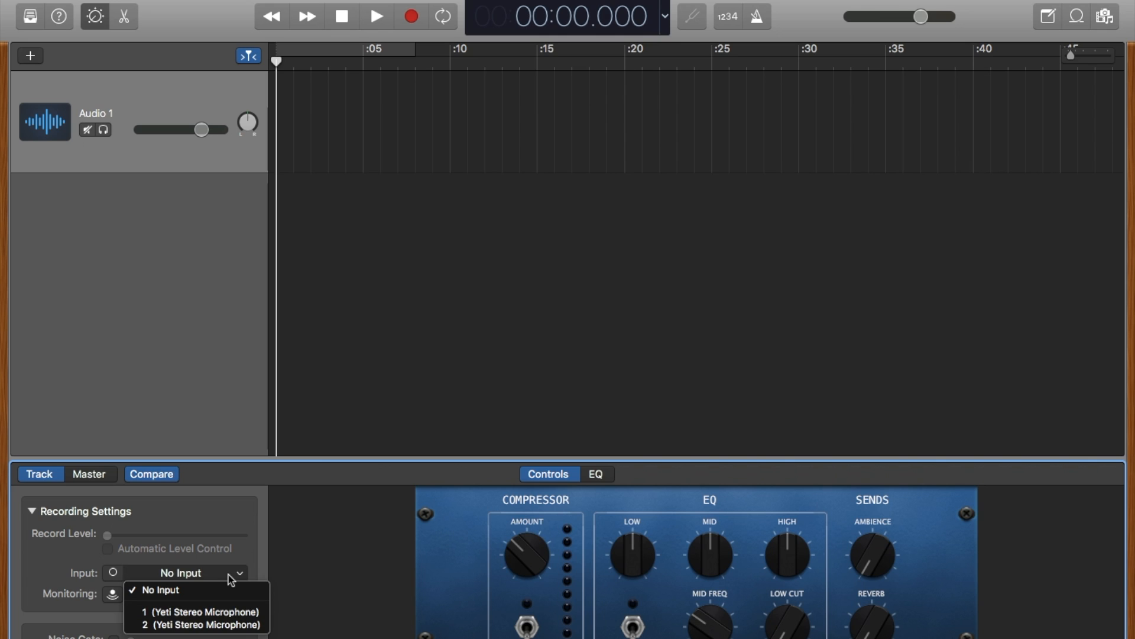
pyautogui.click(225, 614)
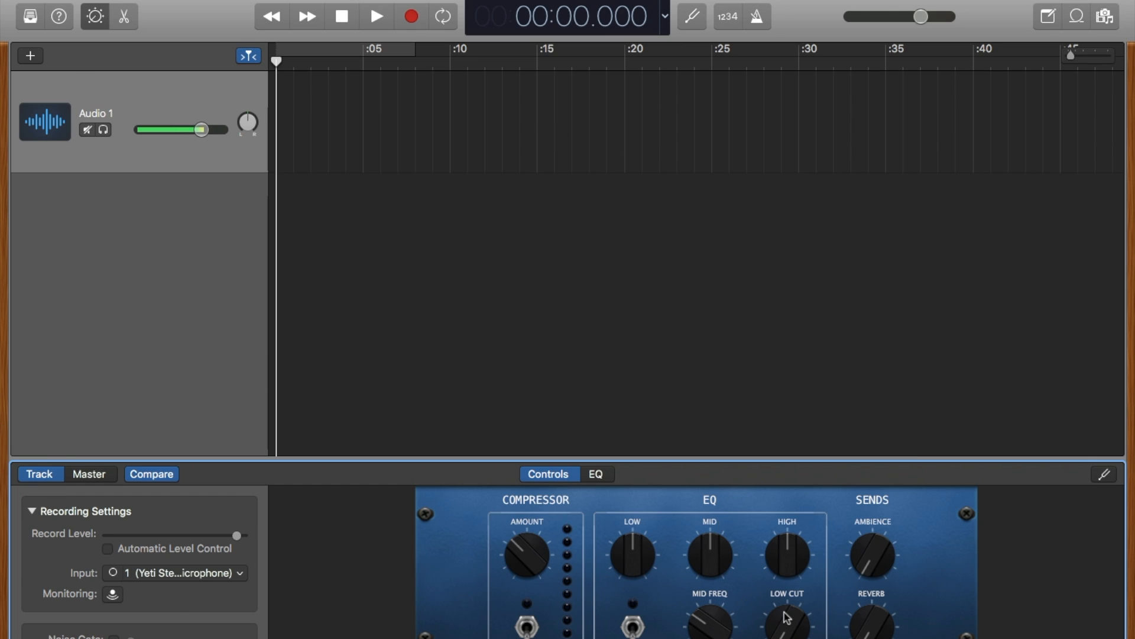
# Toggle the EQ and compressor switches of Audio 1 and back again, and close the Smart Controls
pyautogui.click(633, 625)
pyautogui.click(632, 626)
pyautogui.click(527, 626)
pyautogui.click(527, 626)
pyautogui.click(94, 16)
# Check the available output and input devices in the Audio/MIDI preferences, leaving the selections as they are
pyautogui.click(88, 0)
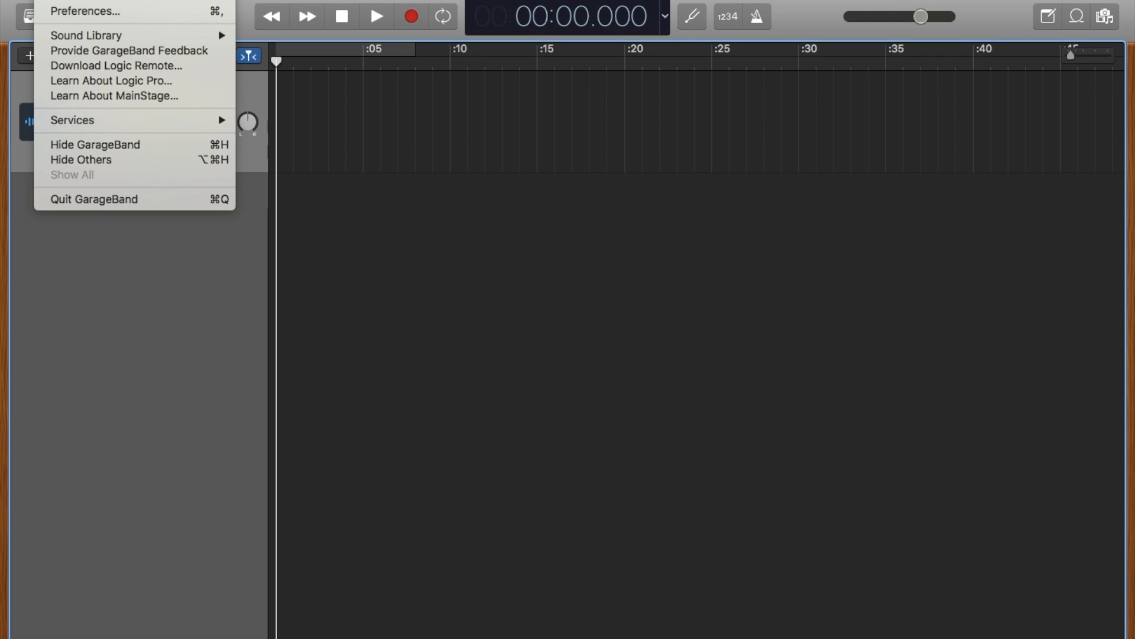
pyautogui.click(83, 11)
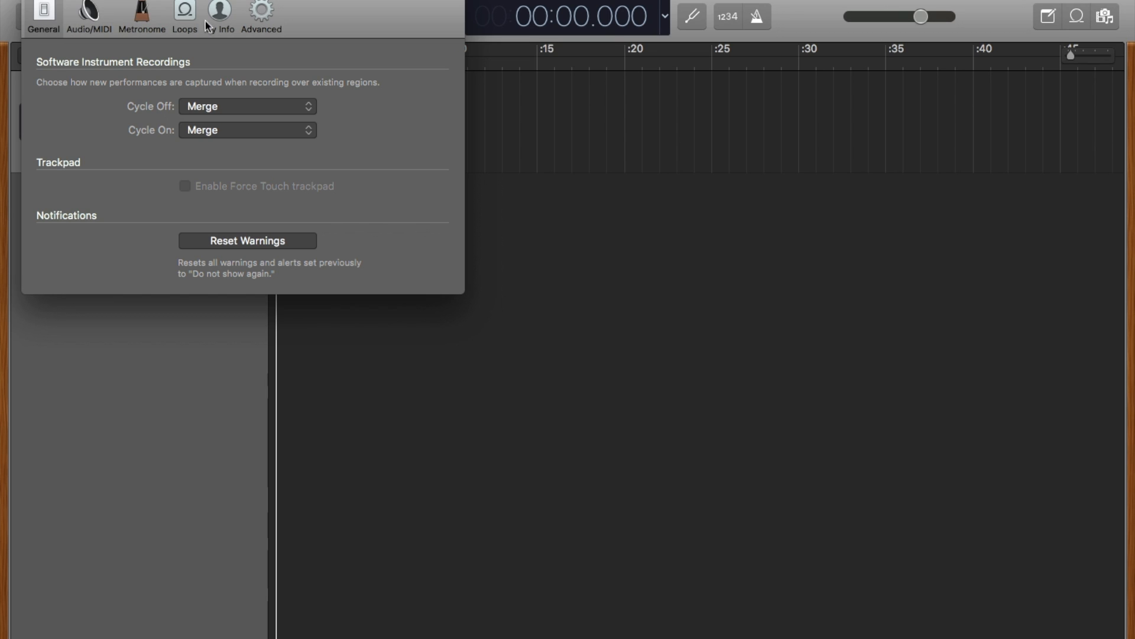
pyautogui.click(90, 11)
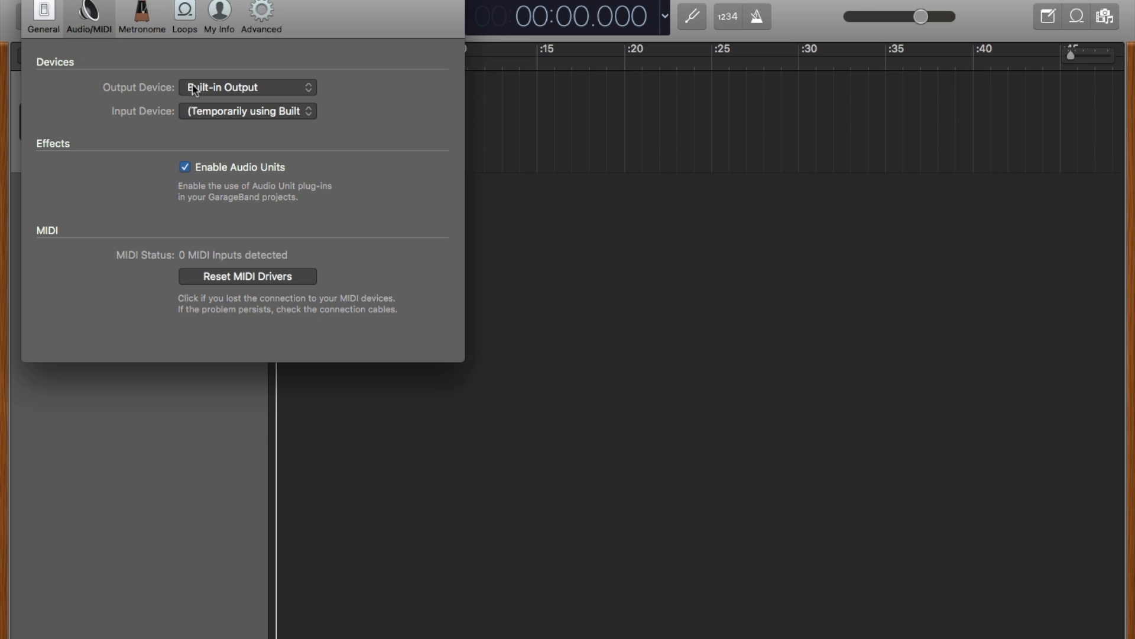
pyautogui.click(214, 91)
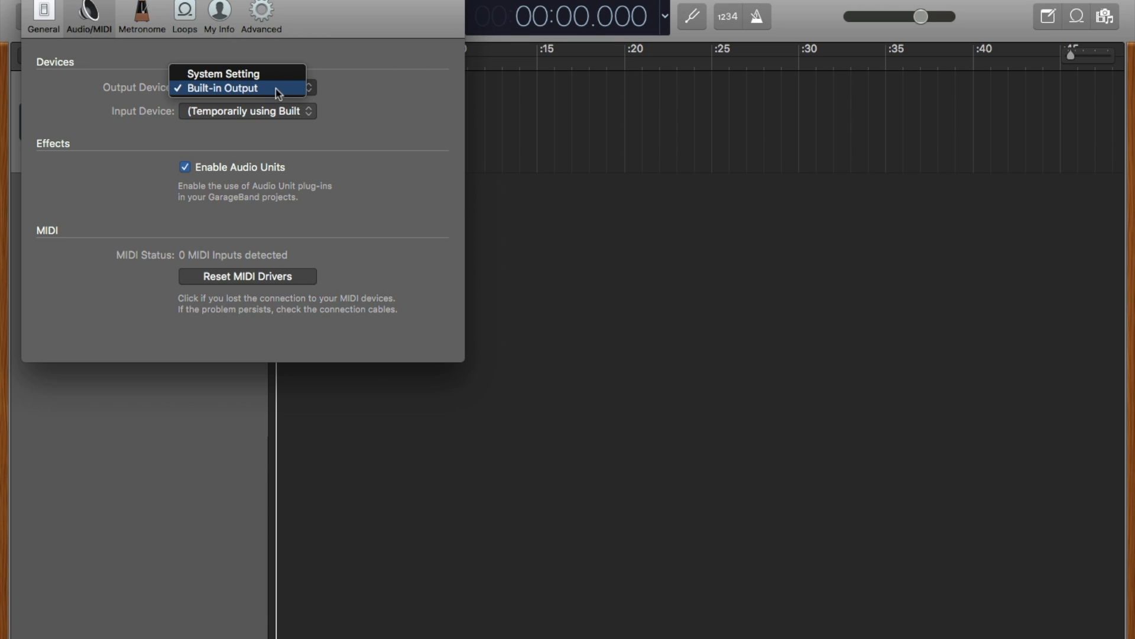
pyautogui.click(351, 93)
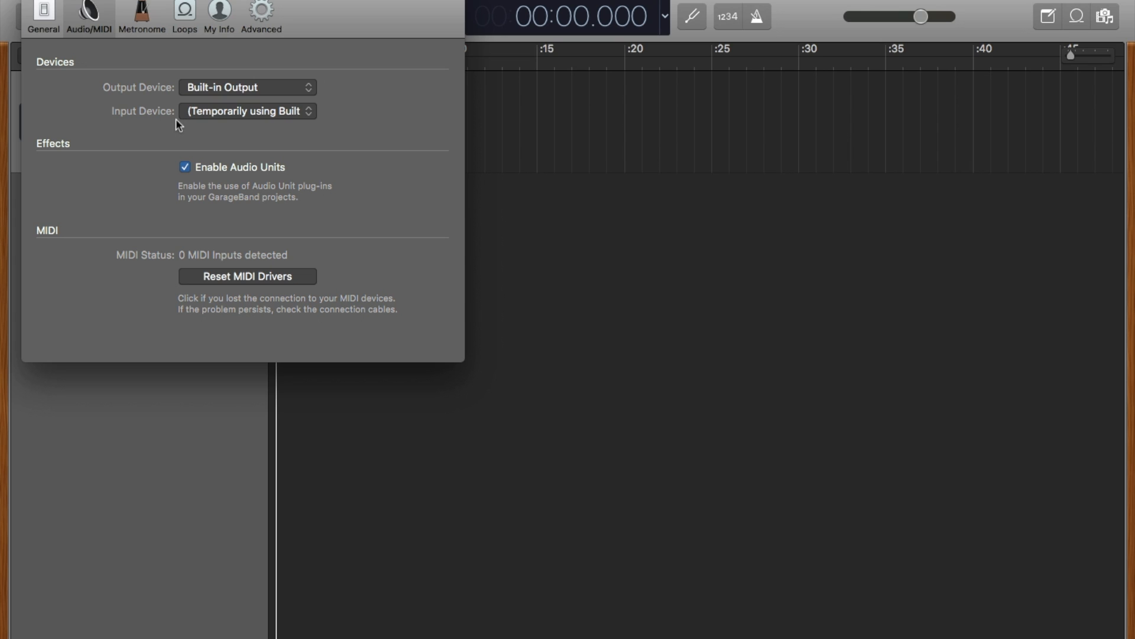
pyautogui.click(292, 111)
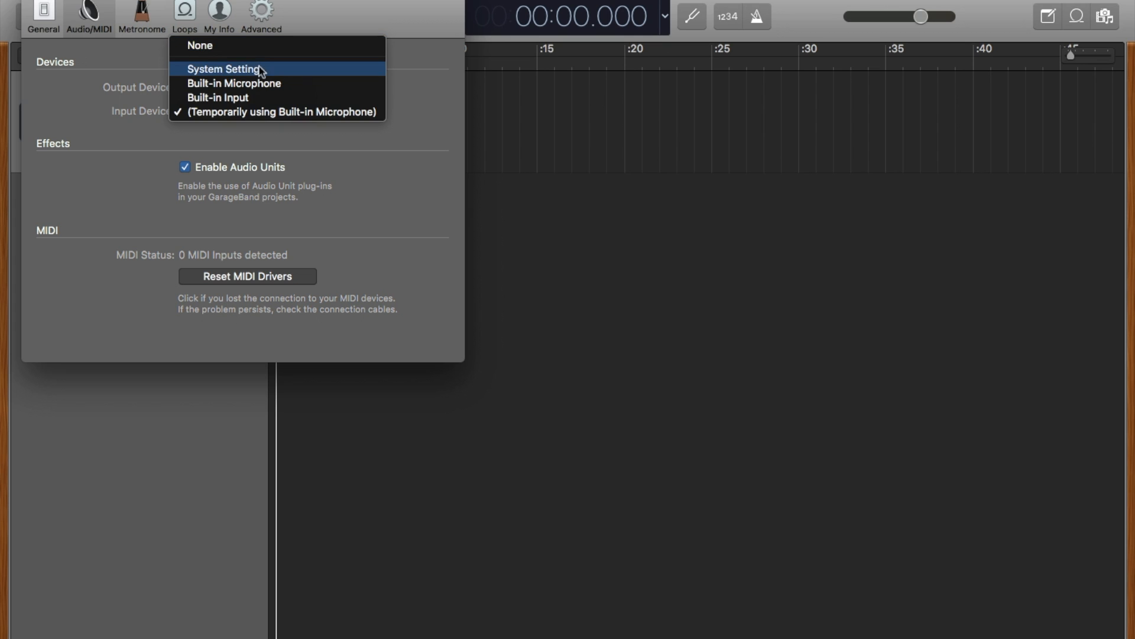
pyautogui.click(448, 135)
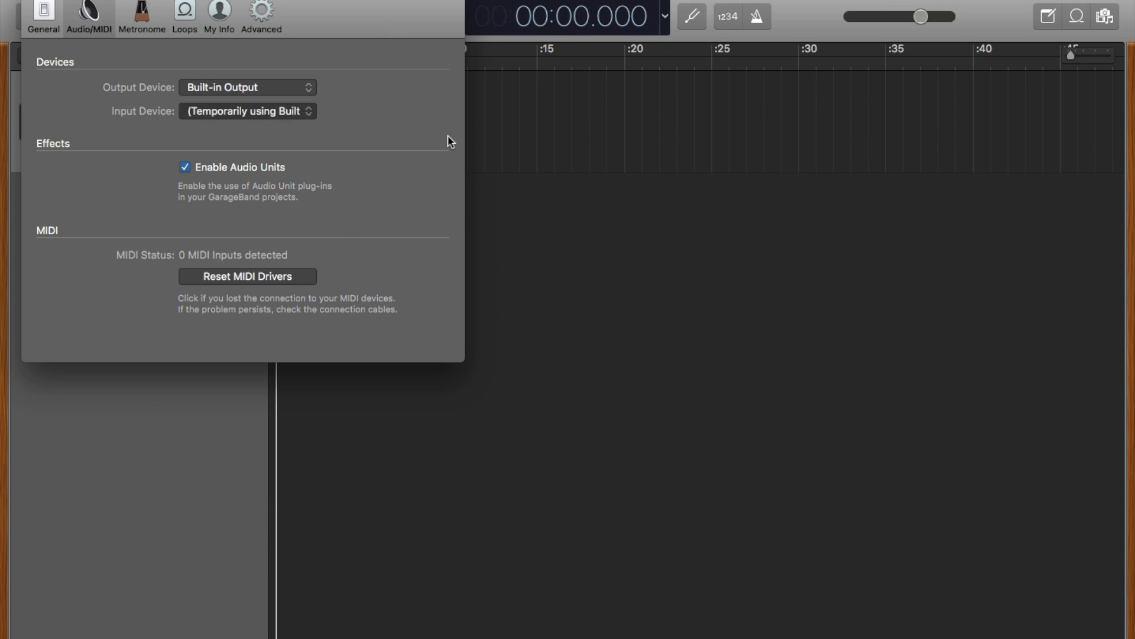
# Review the Metronome, Loops, My Info and Advanced preferences, and close the preferences
pyautogui.click(143, 22)
pyautogui.click(185, 18)
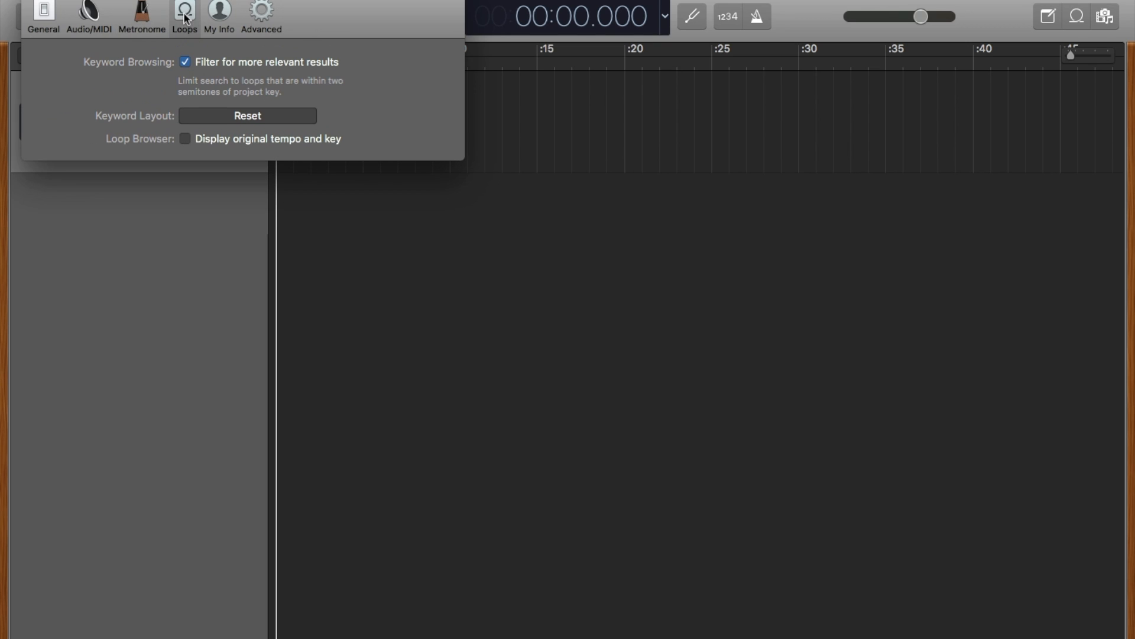
pyautogui.click(220, 22)
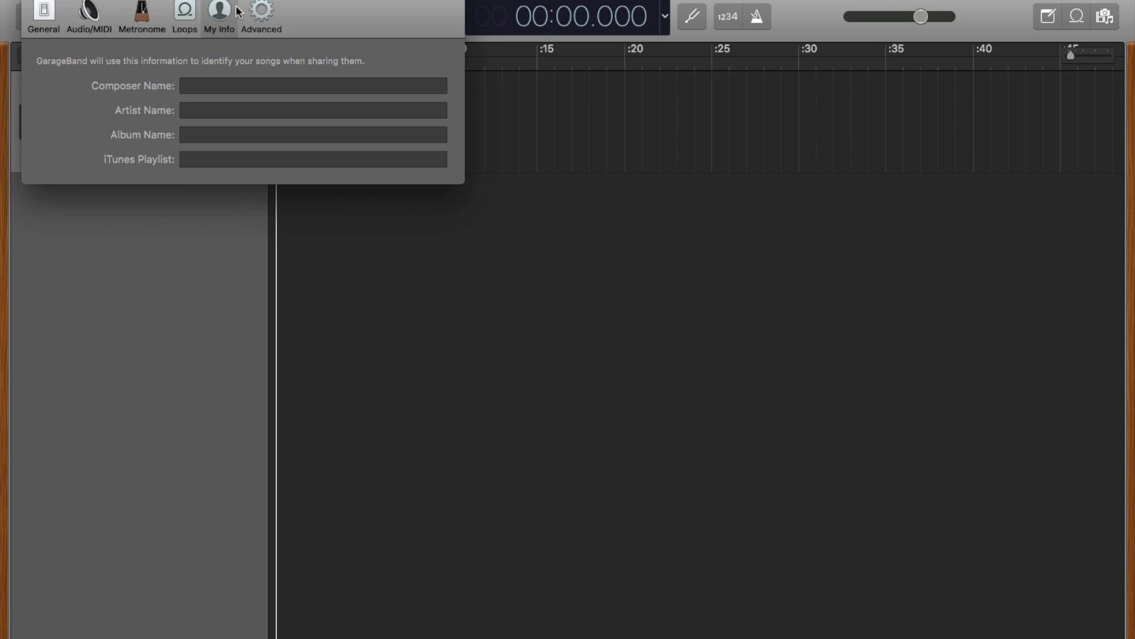
pyautogui.click(264, 17)
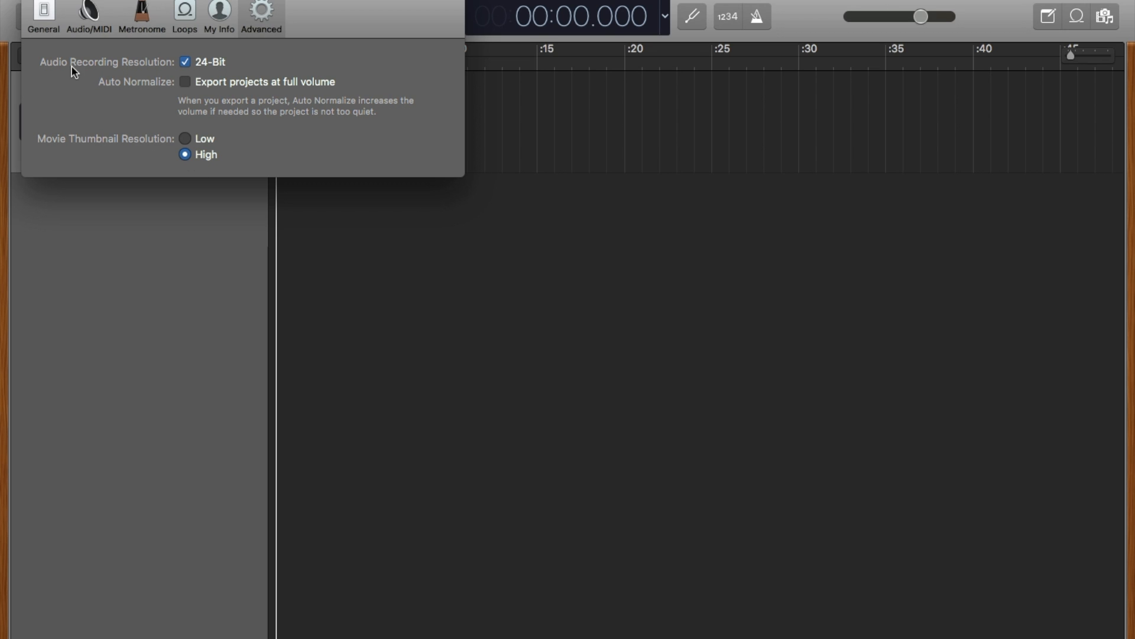
pyautogui.click(42, 12)
pyautogui.click(32, 0)
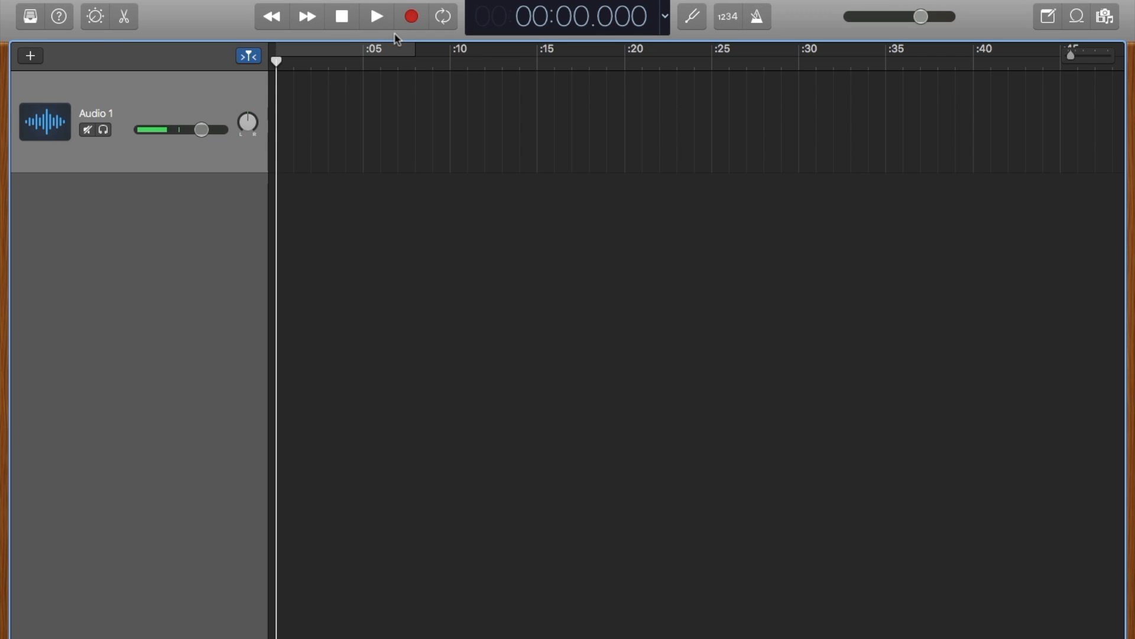
# Record a voice take about 19 seconds long on the Audio 1 track and return the playhead to the start
pyautogui.click(412, 17)
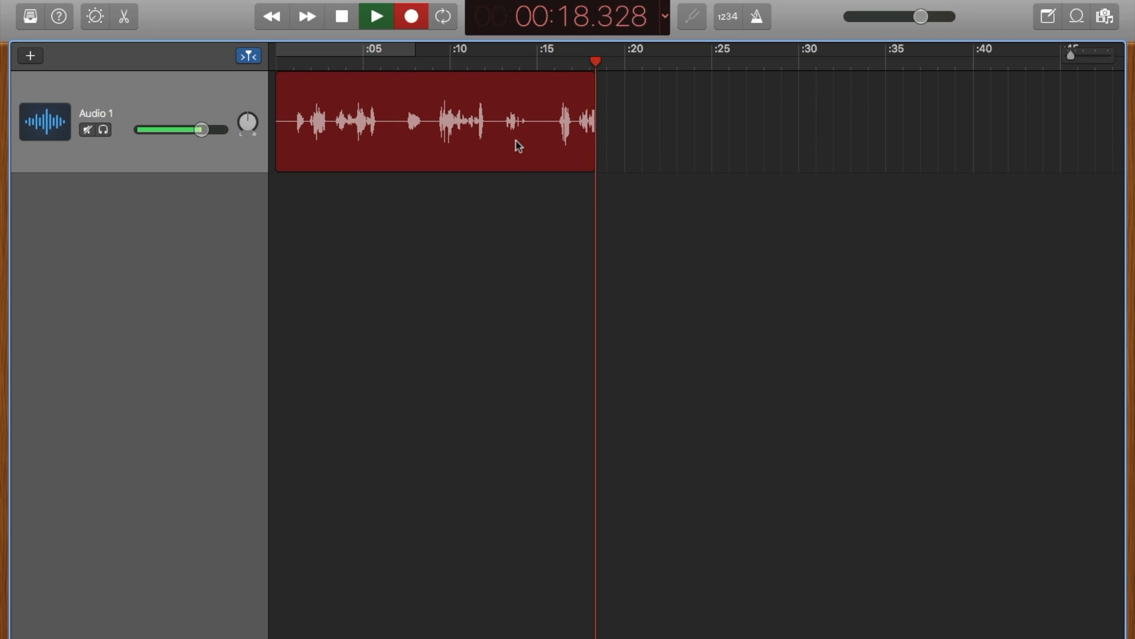
pyautogui.press('space')
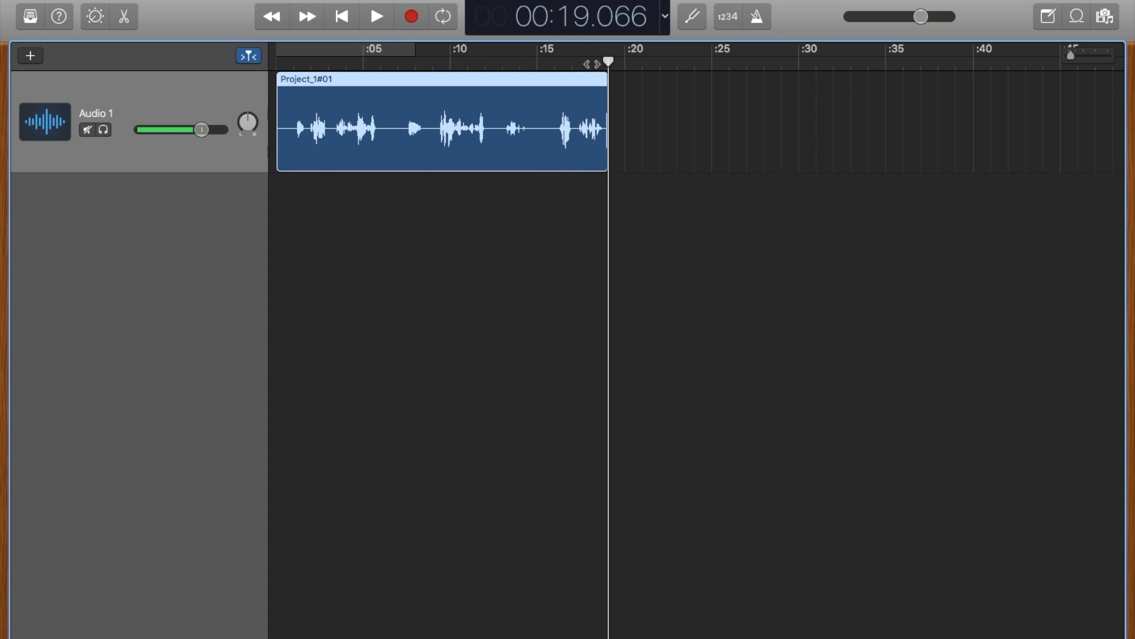
pyautogui.press('Return')
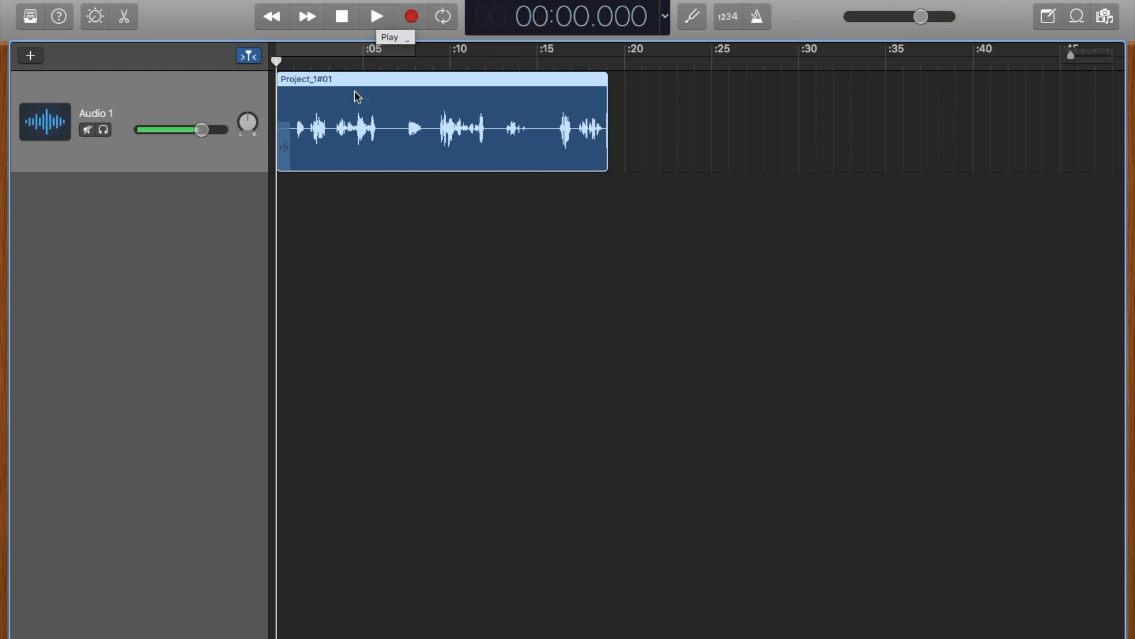
# Play back the recorded take with the system volume raised, restart it from the beginning, and stop playback
pyautogui.press('space')
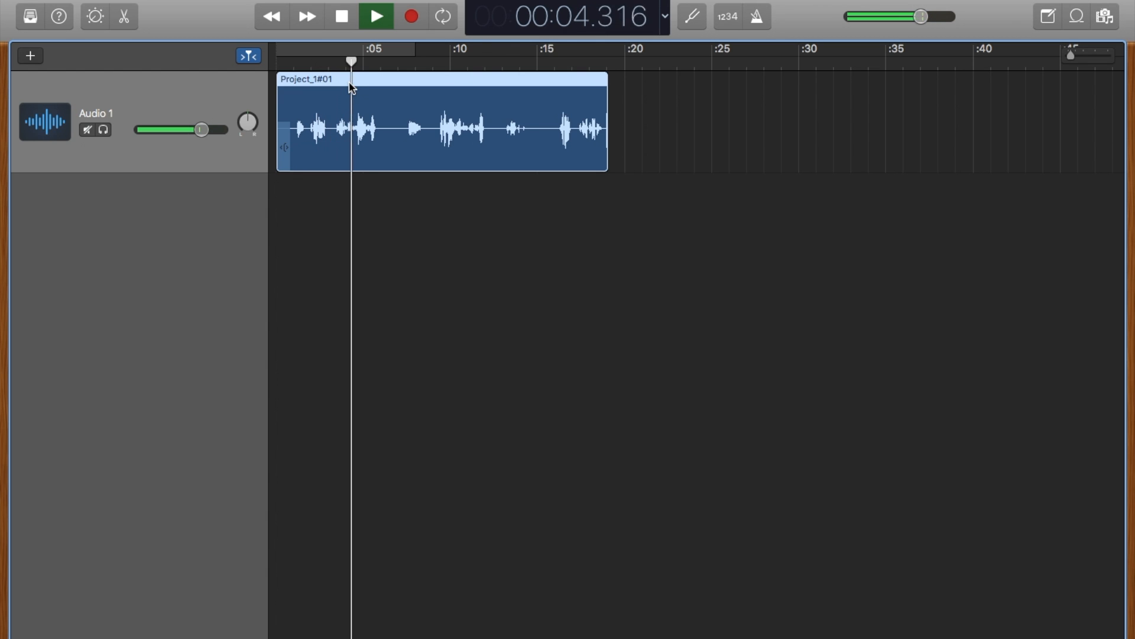
pyautogui.press('XF86AudioRaiseVolume')
pyautogui.press('XF86AudioRaiseVolume')
pyautogui.press('XF86AudioRaiseVolume')
pyautogui.press('XF86AudioRaiseVolume')
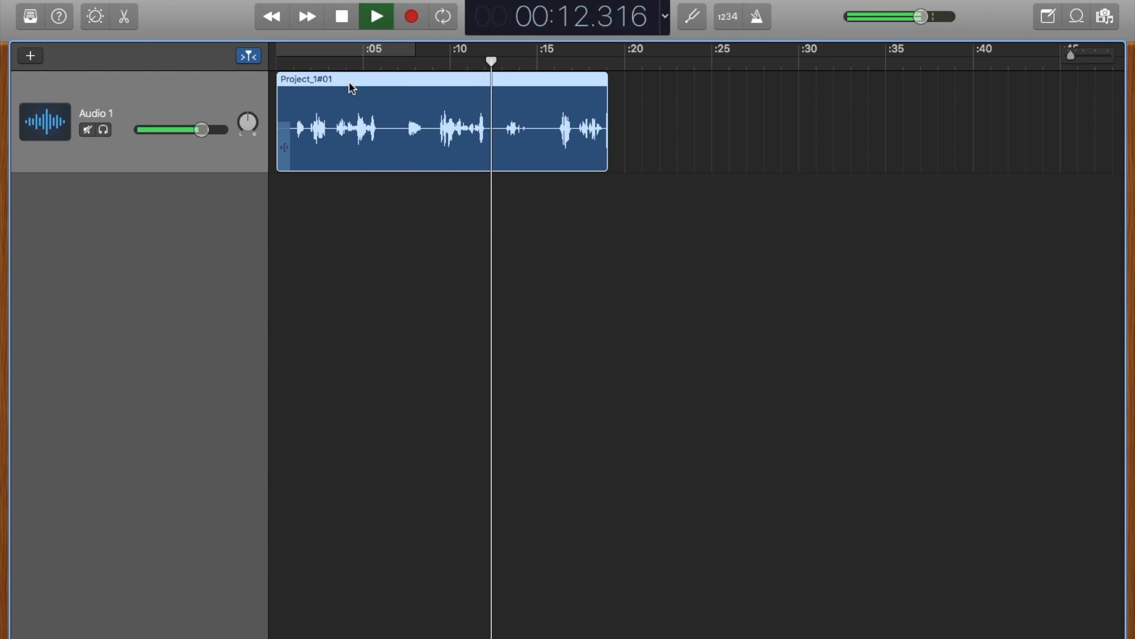
pyautogui.press('space')
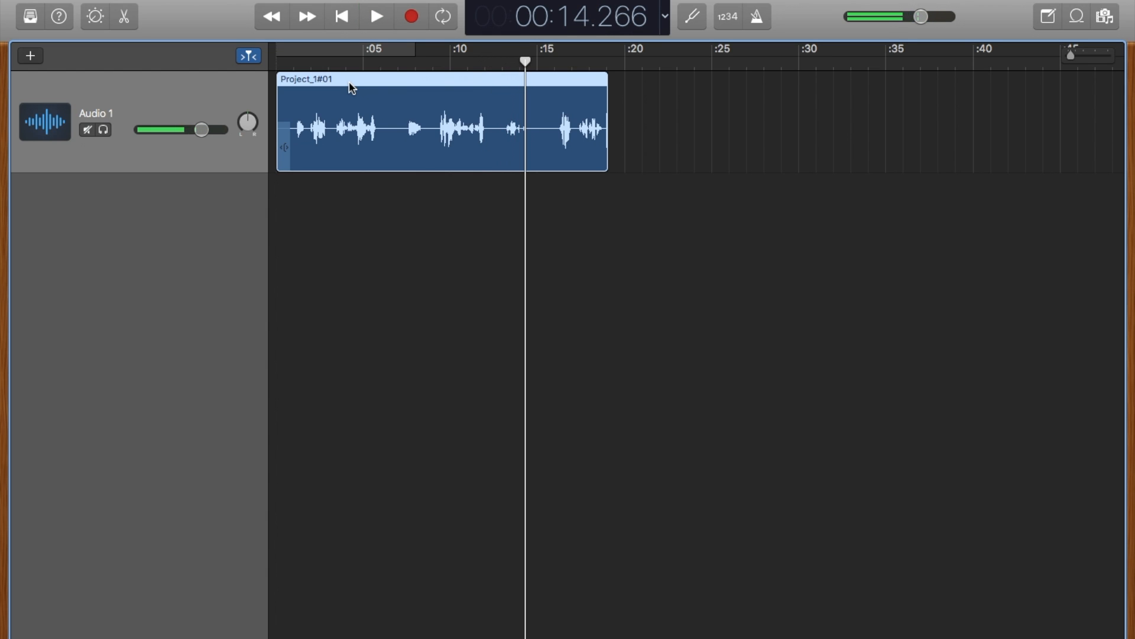
pyautogui.press('Return')
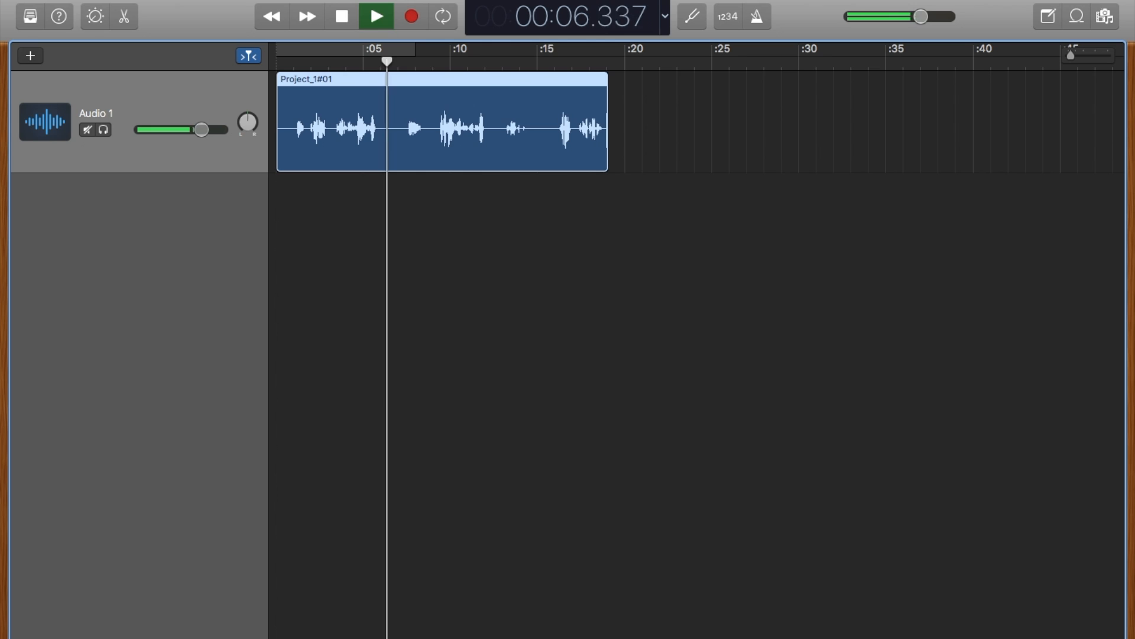
pyautogui.press('space')
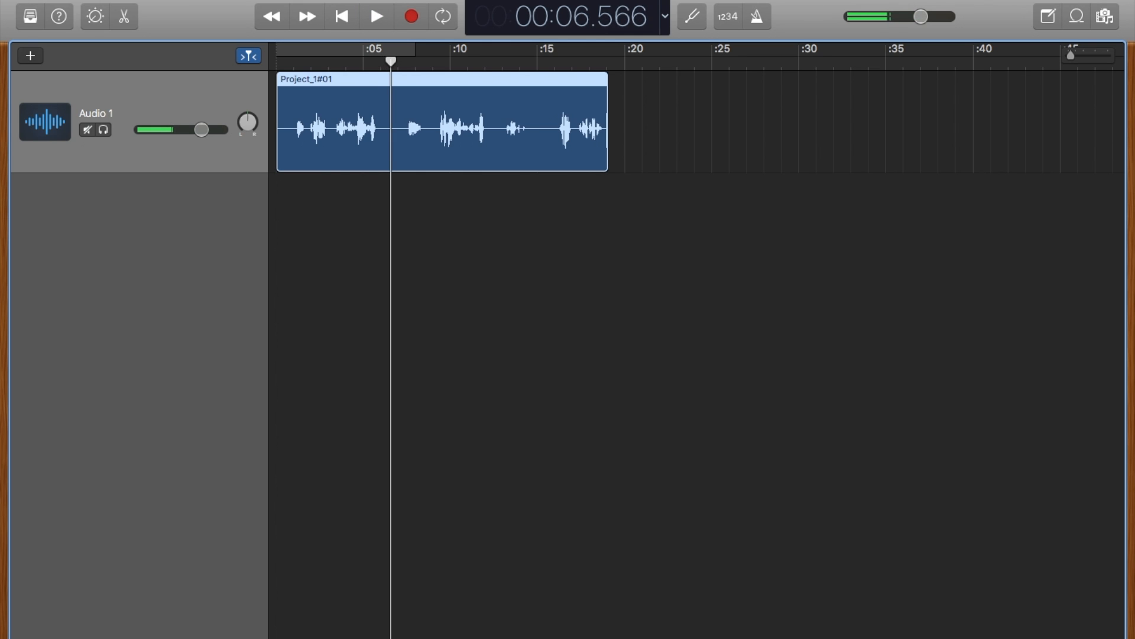